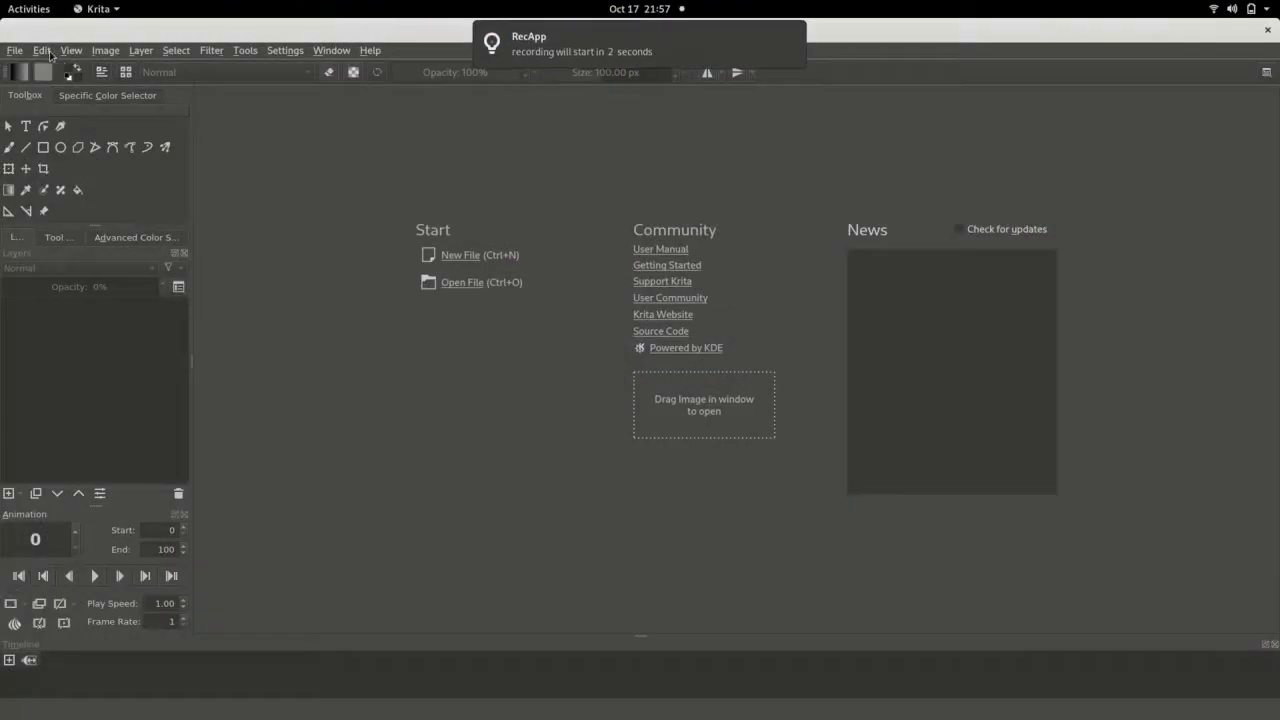
- After browsing the Edit and View menus, create a new 1604 × 1200 px document
click(45, 51)
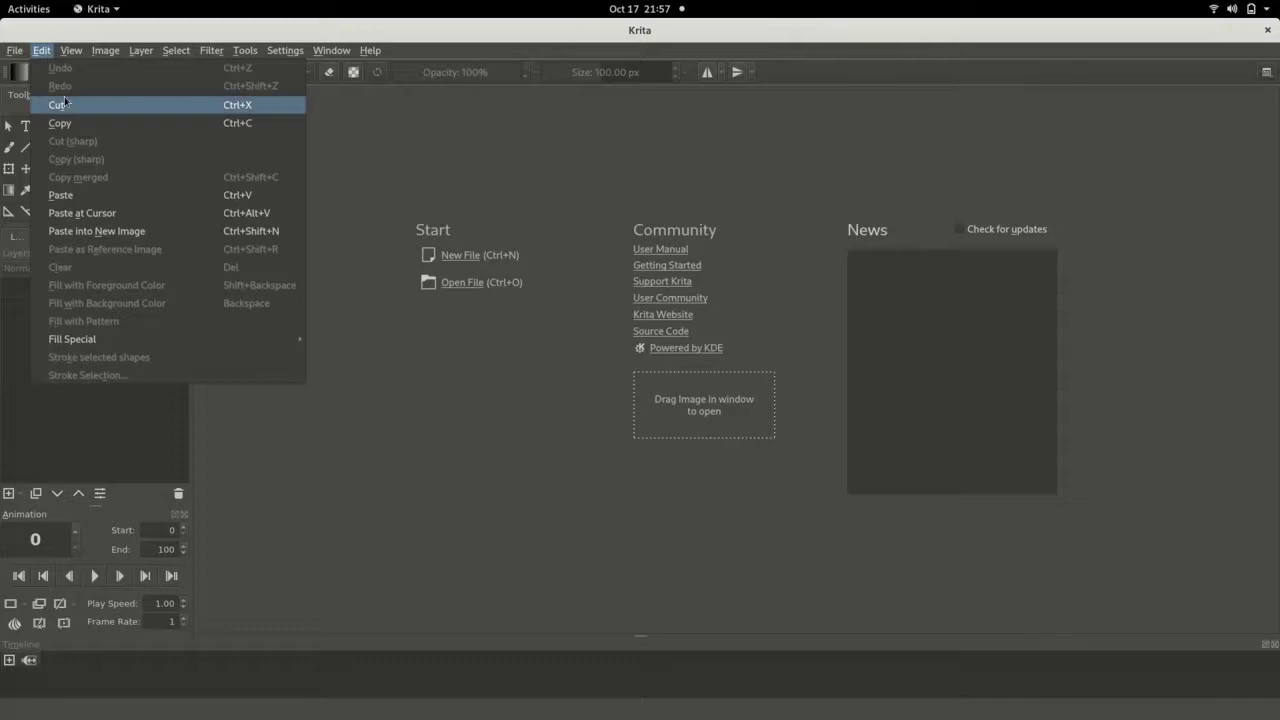
click(71, 50)
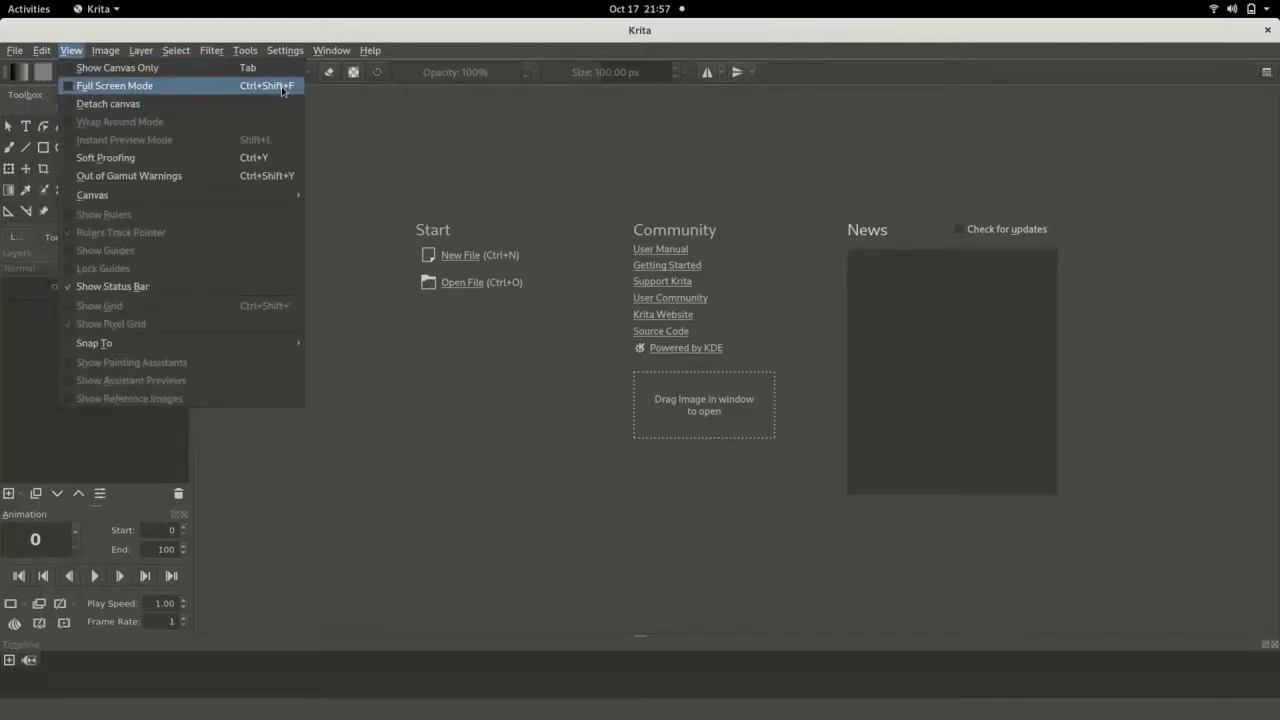
click(385, 166)
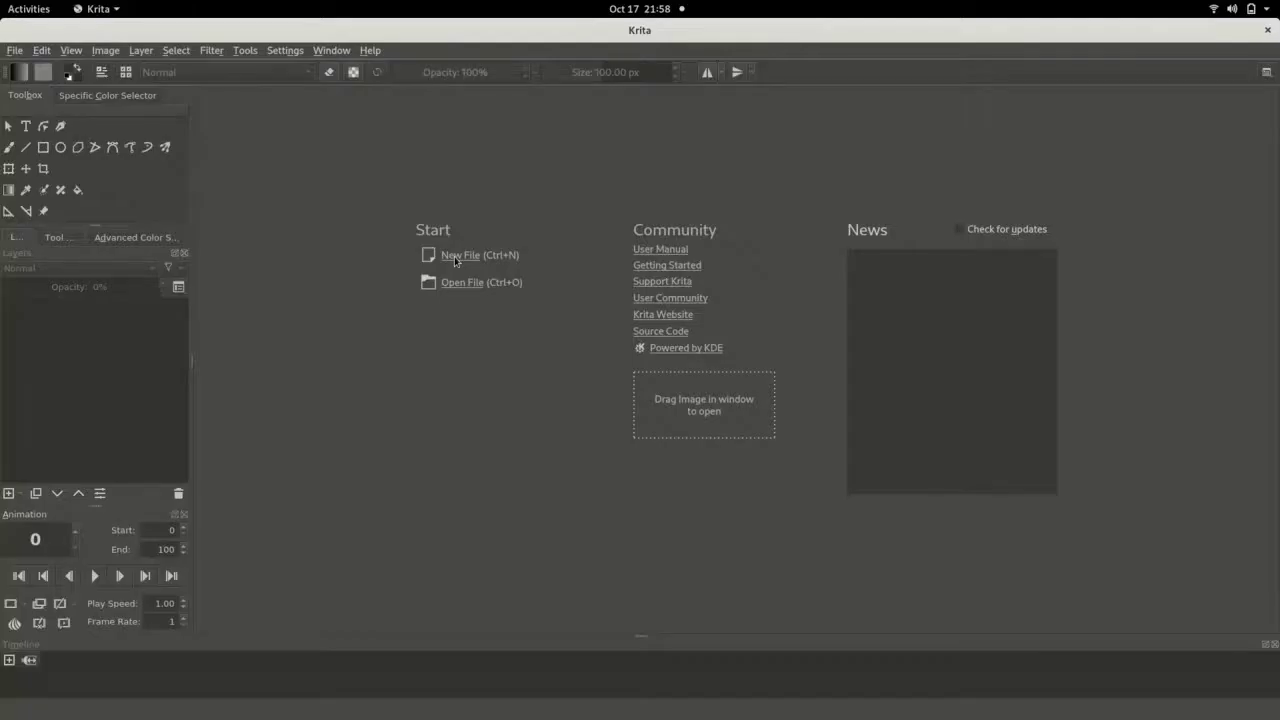
click(455, 258)
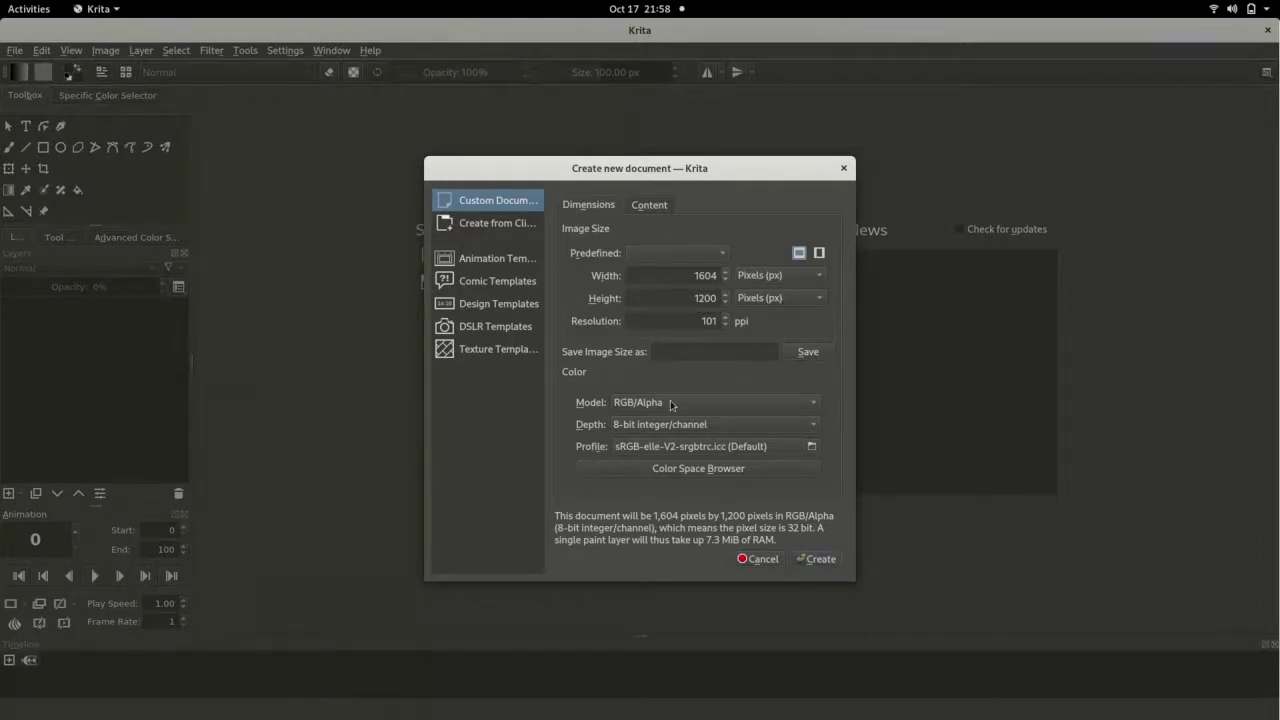
click(818, 559)
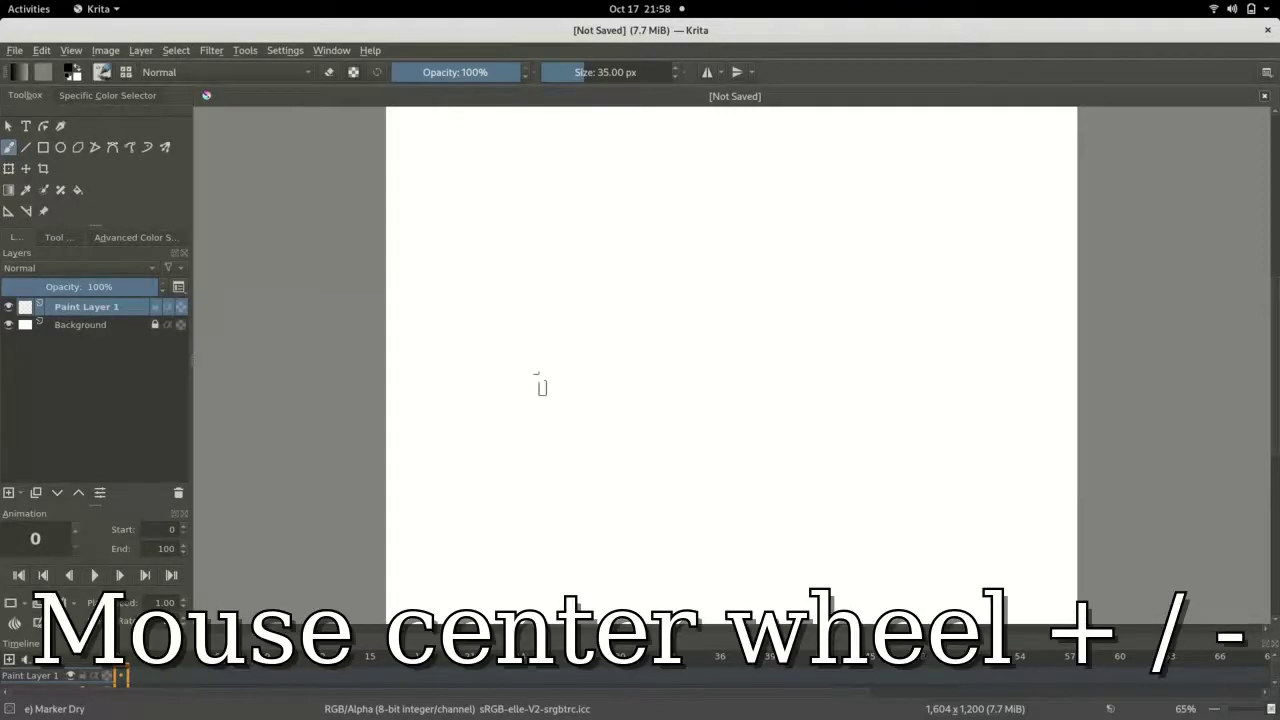
- Zoom the blank canvas to 50% so space shows around the page
scroll(530, 282, down, 1)
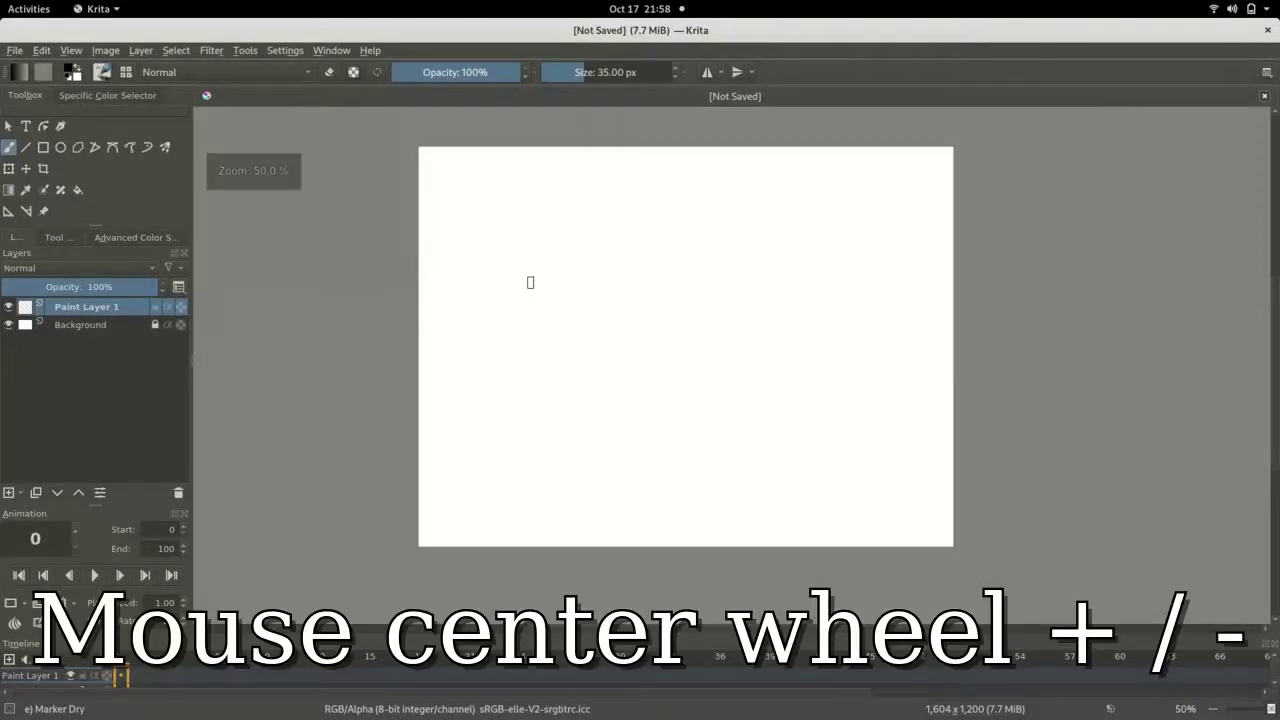
scroll(530, 282, down, 1)
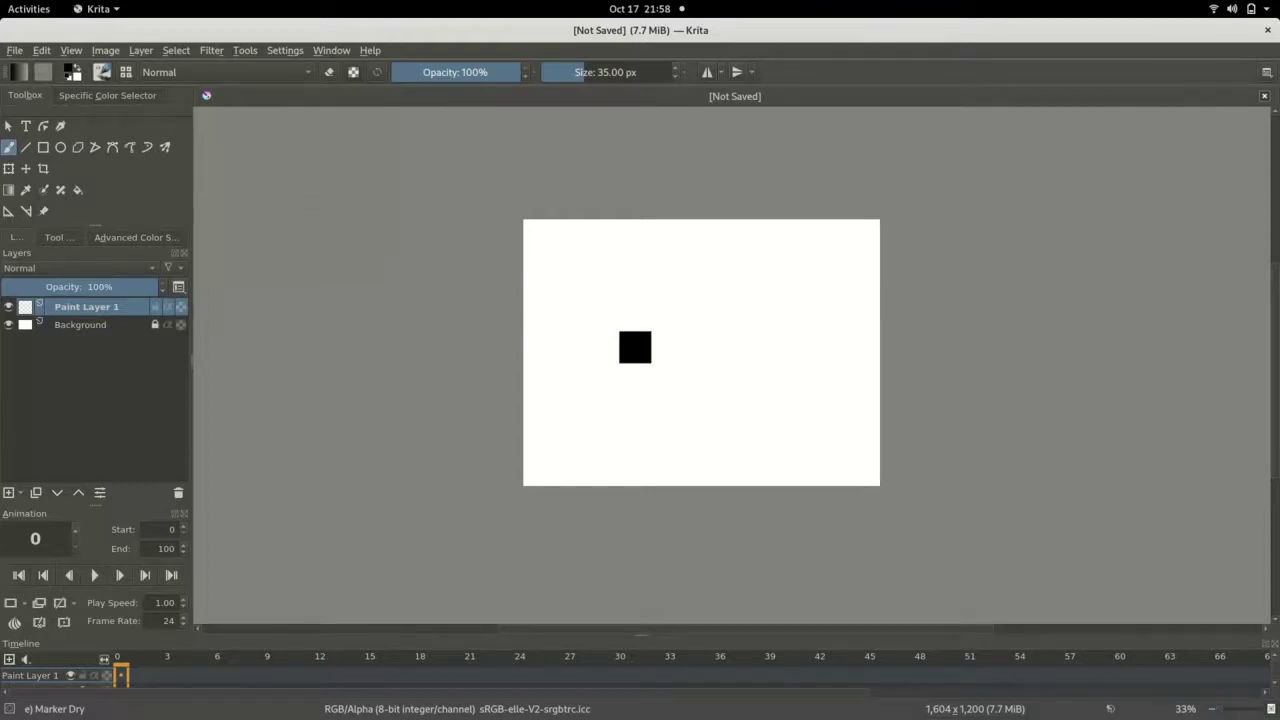
key(plus)
key(plus)
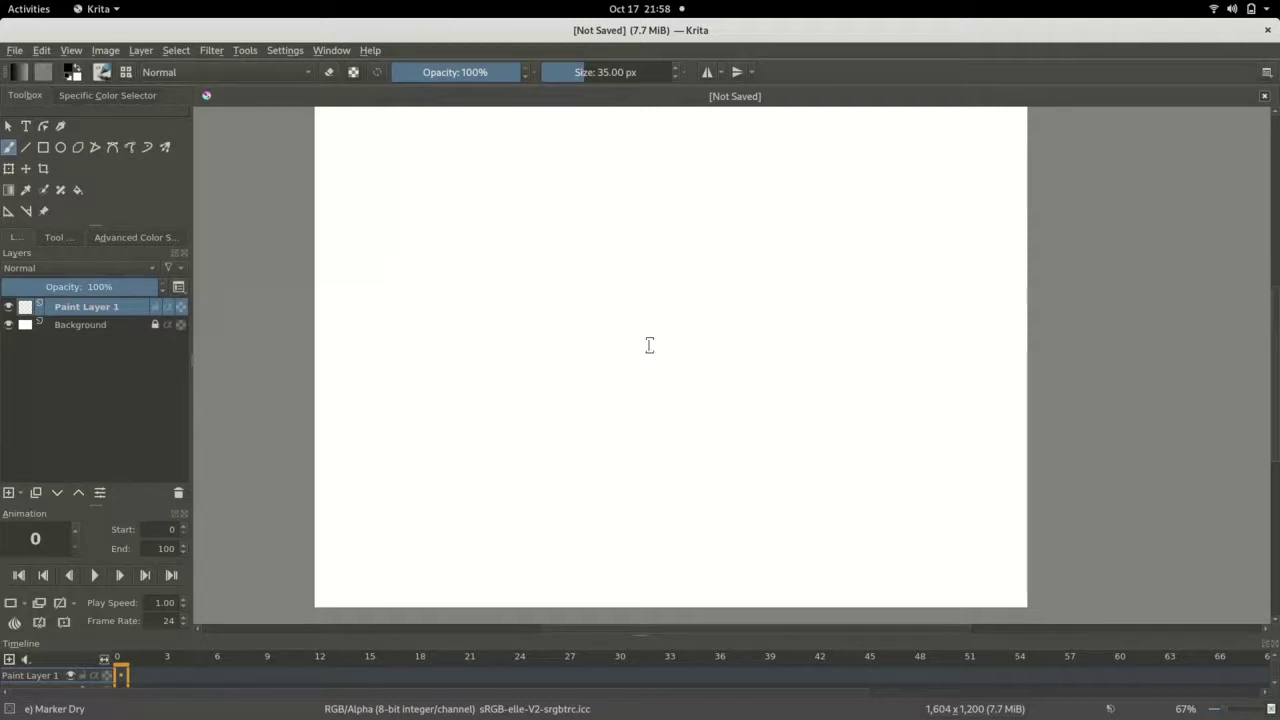
key(minus)
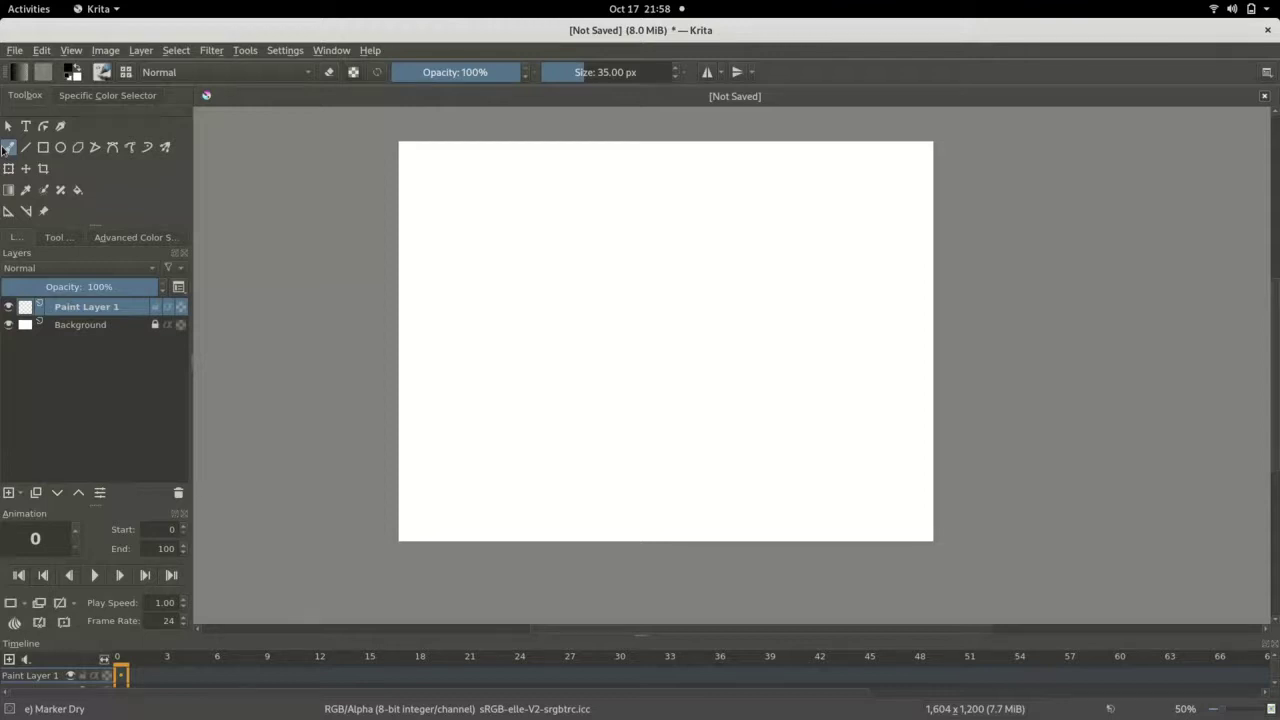
- With the Marker Dry freehand brush, paint the thick hill line, top-corner marks and a short dash
click(7, 148)
drag(492, 162, 528, 199)
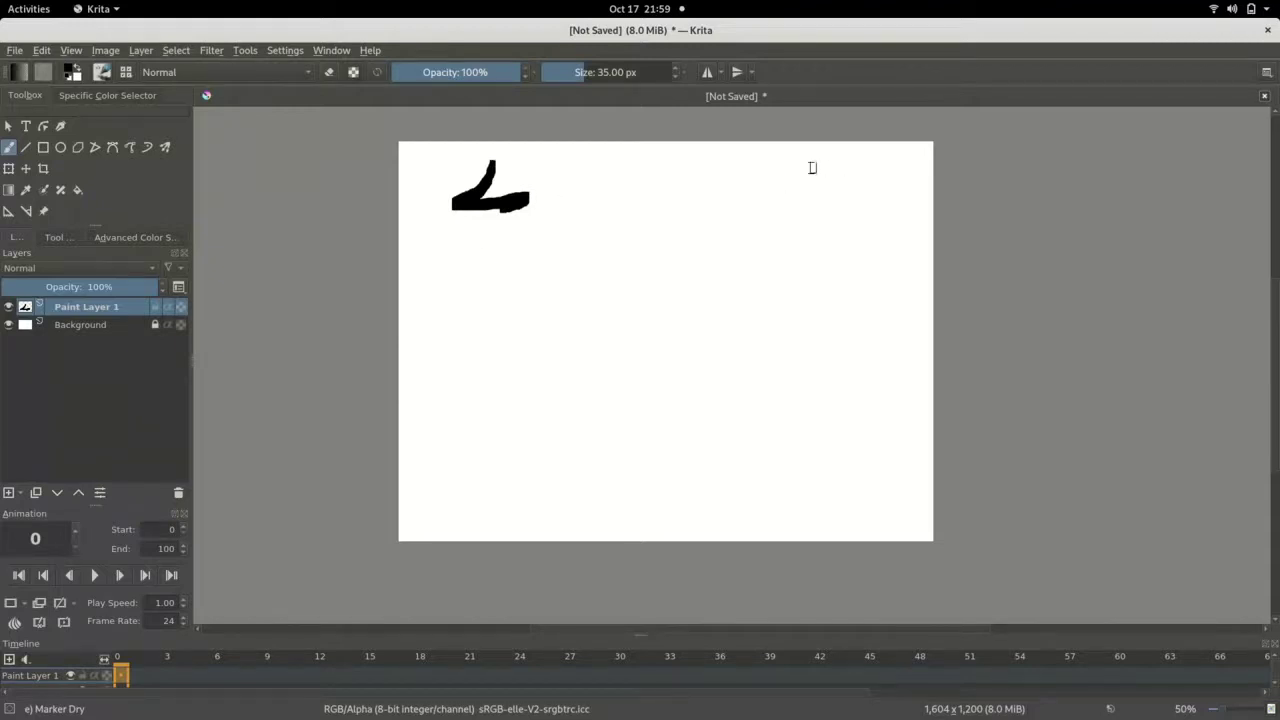
mouse_move(814, 156)
mouse_down()
mouse_move(860, 193)
mouse_move(910, 206)
mouse_up()
mouse_move(790, 190)
mouse_down()
mouse_move(760, 200)
mouse_move(814, 200)
mouse_move(808, 238)
mouse_move(886, 254)
mouse_up()
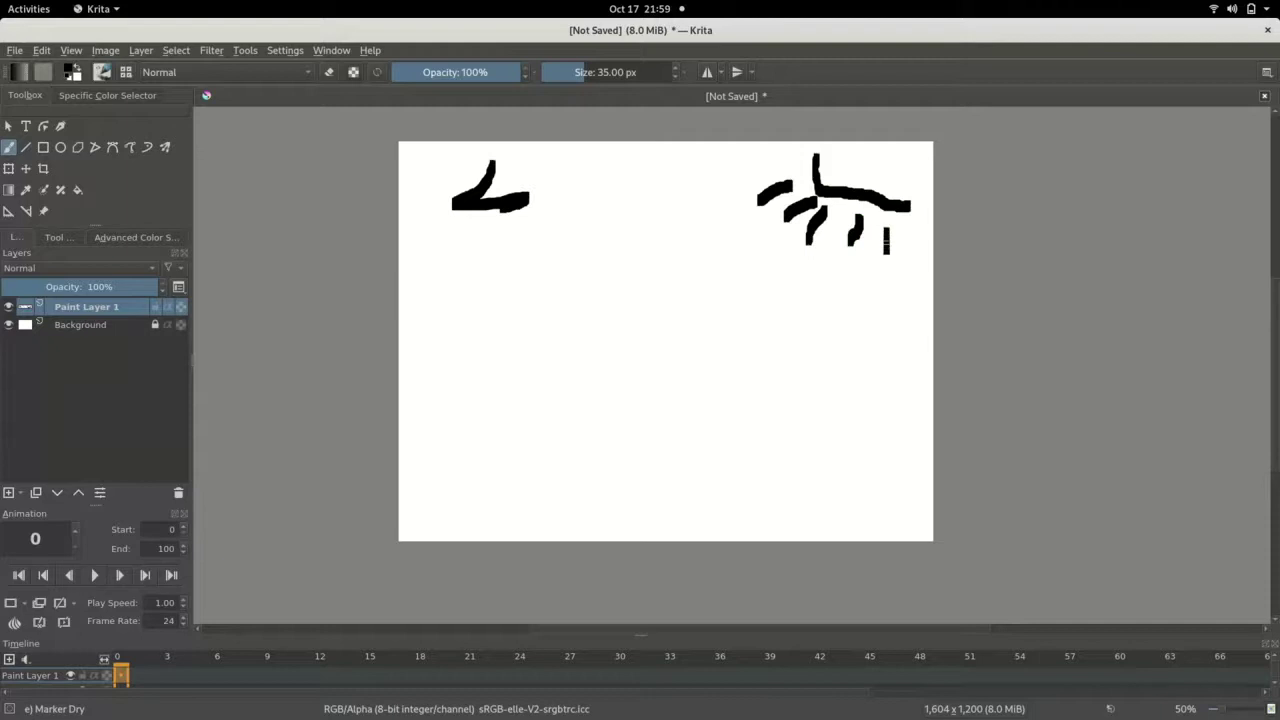
mouse_move(413, 399)
mouse_down()
mouse_move(437, 375)
mouse_move(788, 360)
mouse_move(892, 293)
mouse_move(912, 294)
mouse_up()
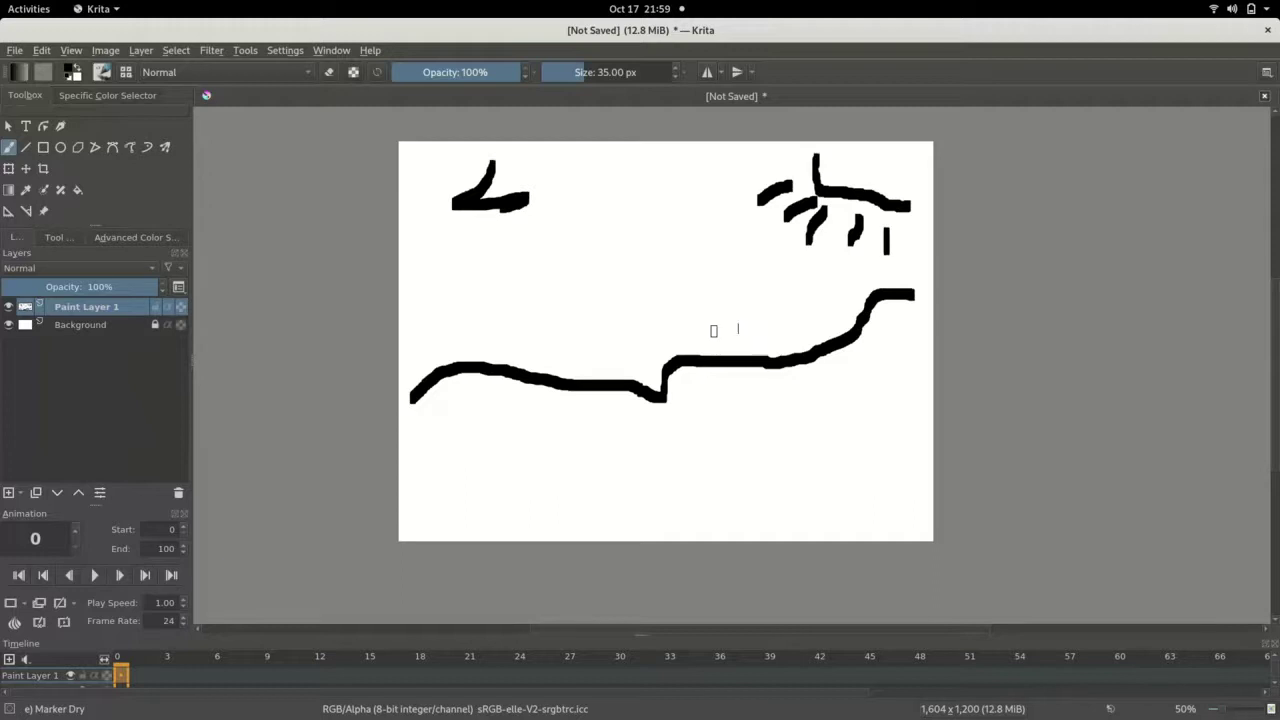
click(138, 677)
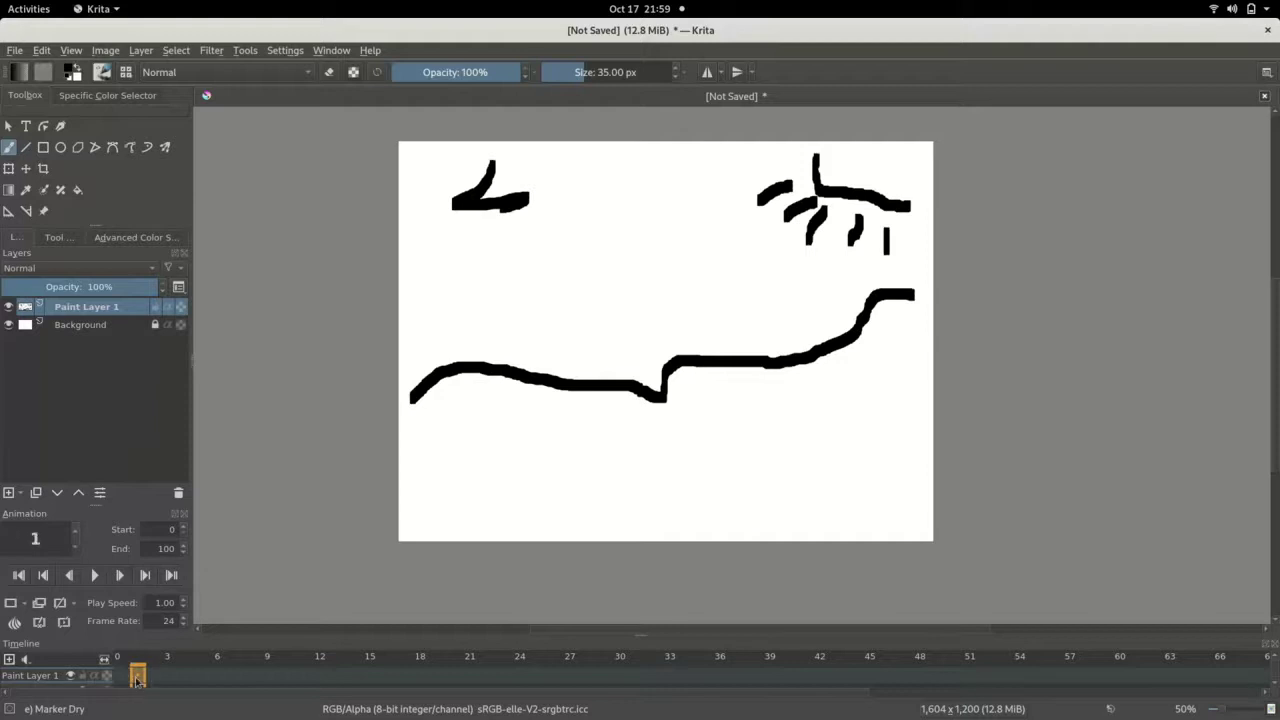
click(121, 677)
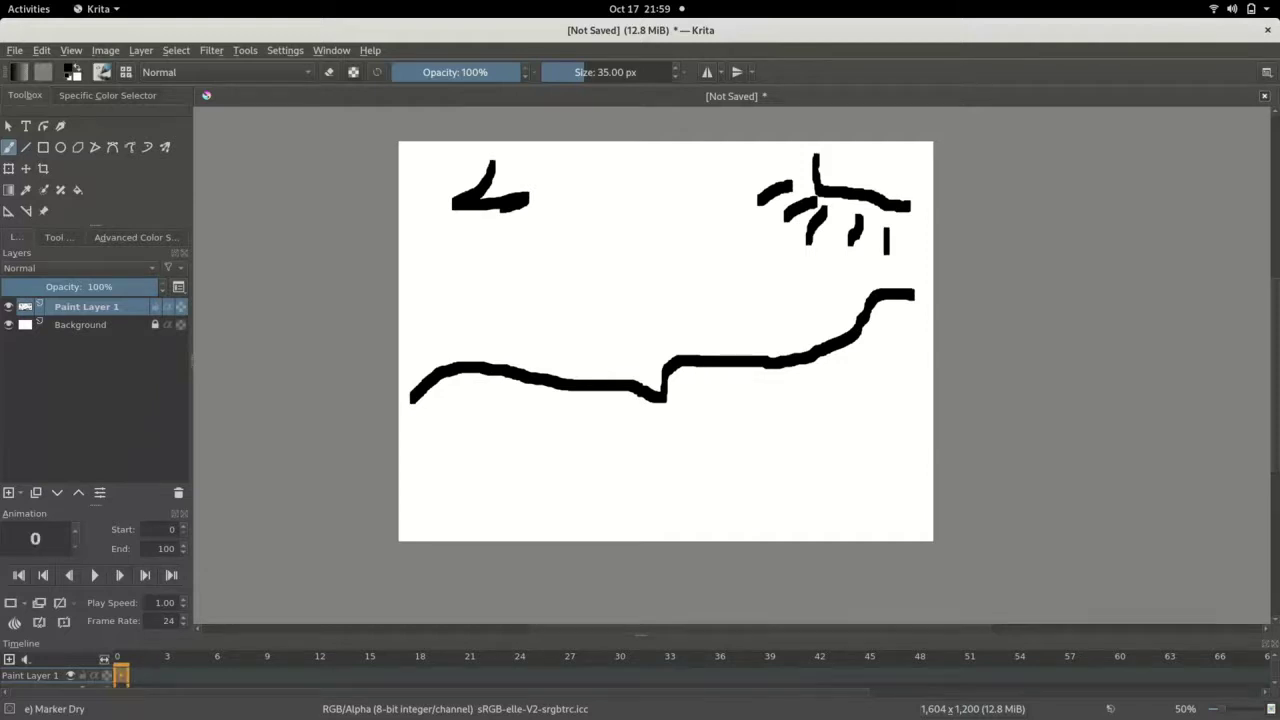
drag(469, 465, 503, 465)
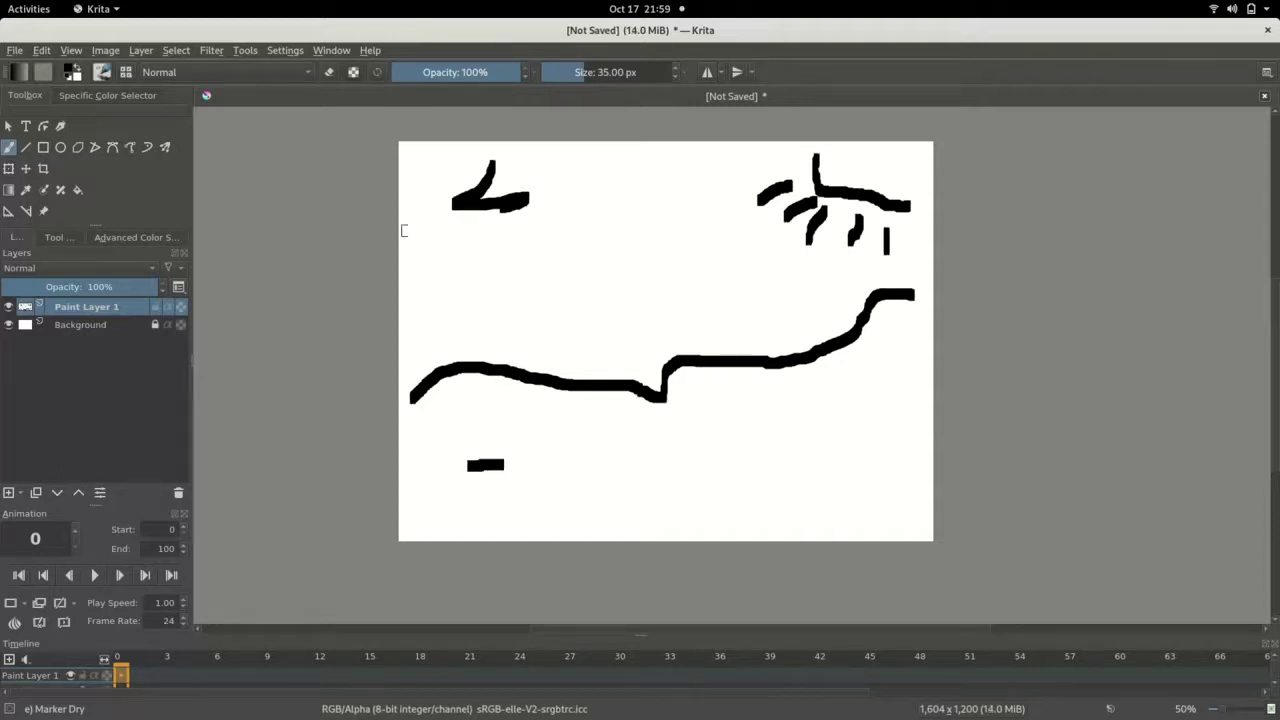
- Switch to the 15 px Wet Paint Details brush and draw a thin line under the top-left mark
right_click(450, 265)
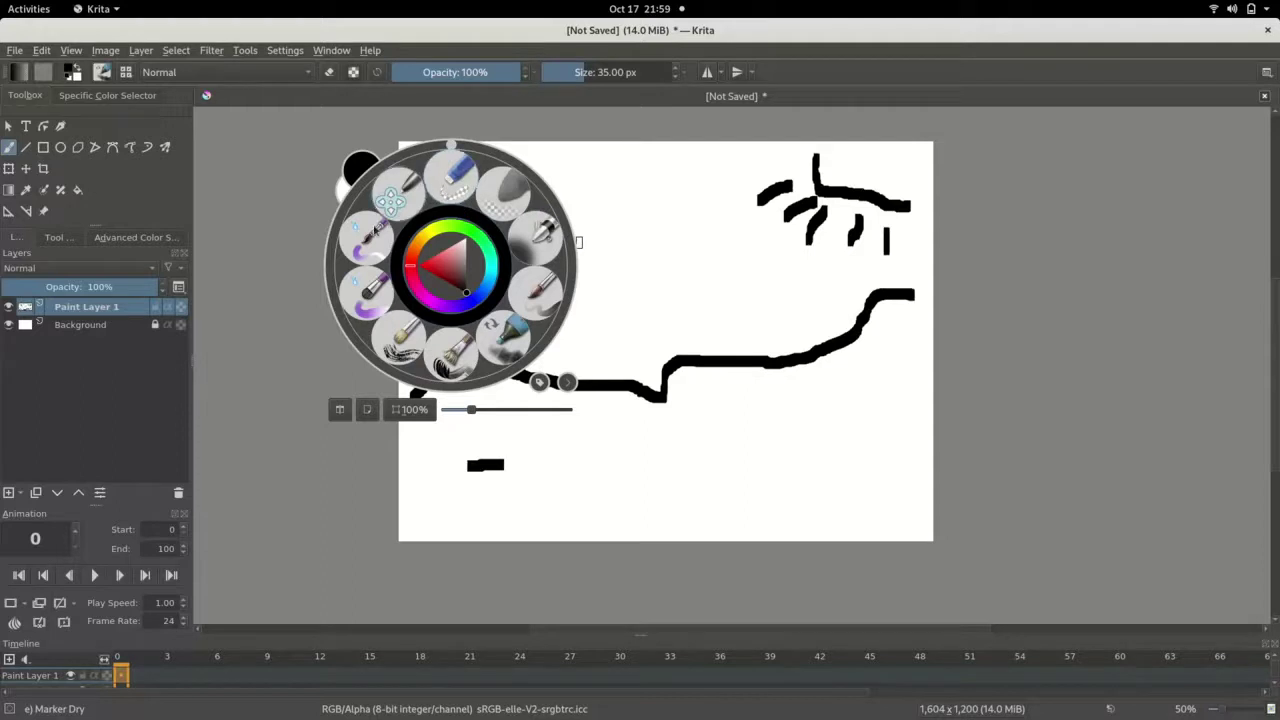
click(372, 242)
drag(476, 274, 567, 260)
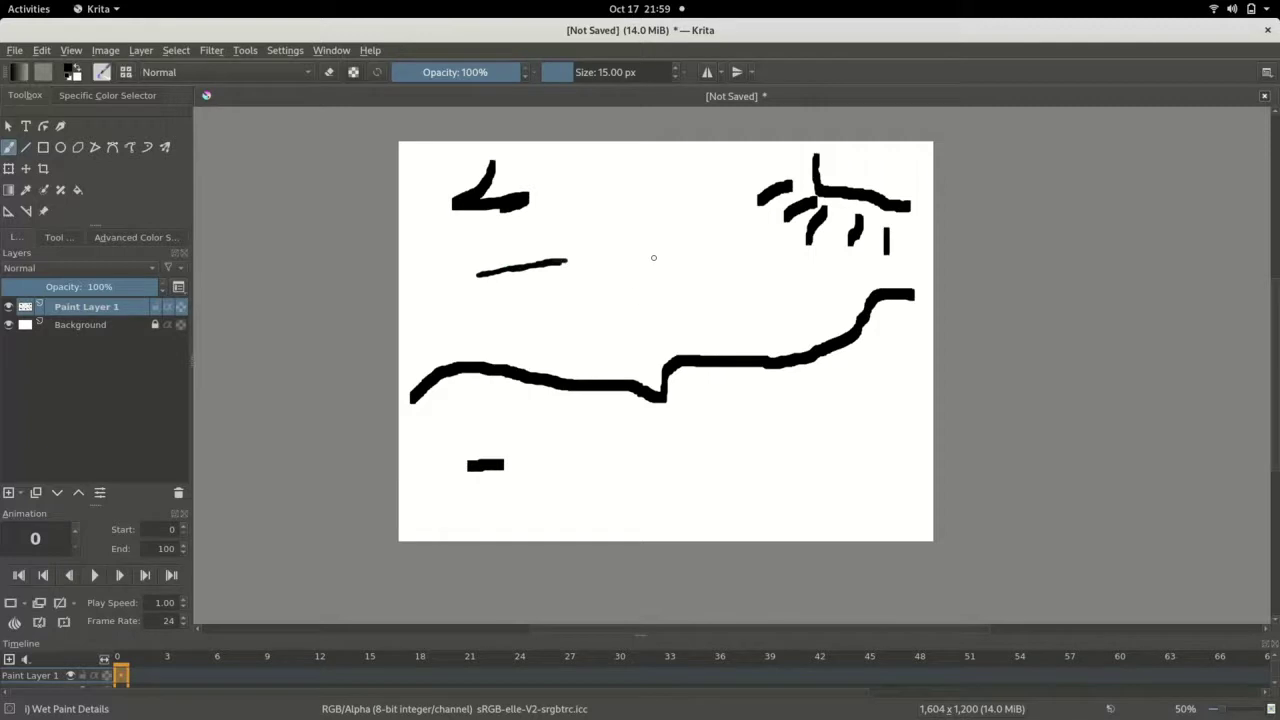
- Draw a top U shape, the house walls, pointed roof and window, and a figure's head
drag(605, 172, 692, 170)
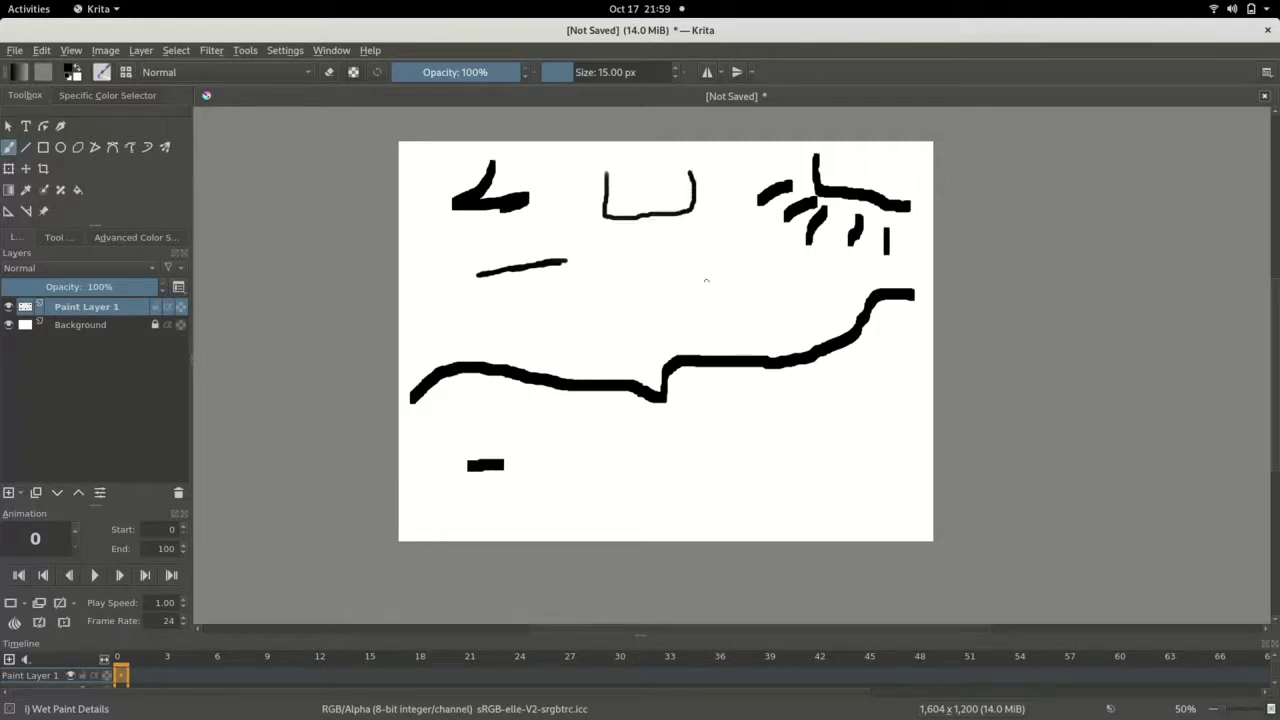
drag(706, 284, 715, 355)
mouse_move(706, 281)
mouse_down()
mouse_move(784, 277)
mouse_move(797, 360)
mouse_up()
mouse_move(694, 291)
mouse_down()
mouse_move(758, 250)
mouse_move(802, 290)
mouse_up()
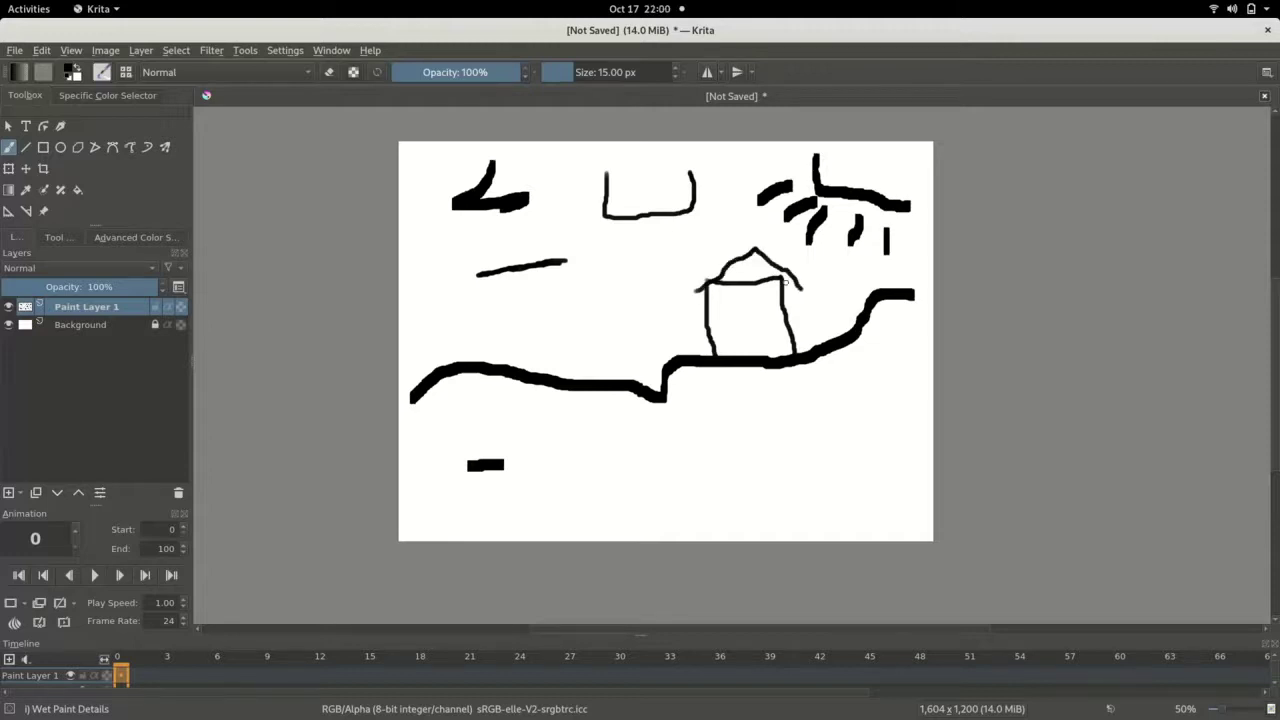
mouse_move(724, 306)
mouse_down()
mouse_move(724, 322)
mouse_move(752, 323)
mouse_move(753, 303)
mouse_move(722, 308)
mouse_move(760, 352)
mouse_move(778, 332)
mouse_move(780, 358)
mouse_move(804, 343)
mouse_move(804, 354)
mouse_up()
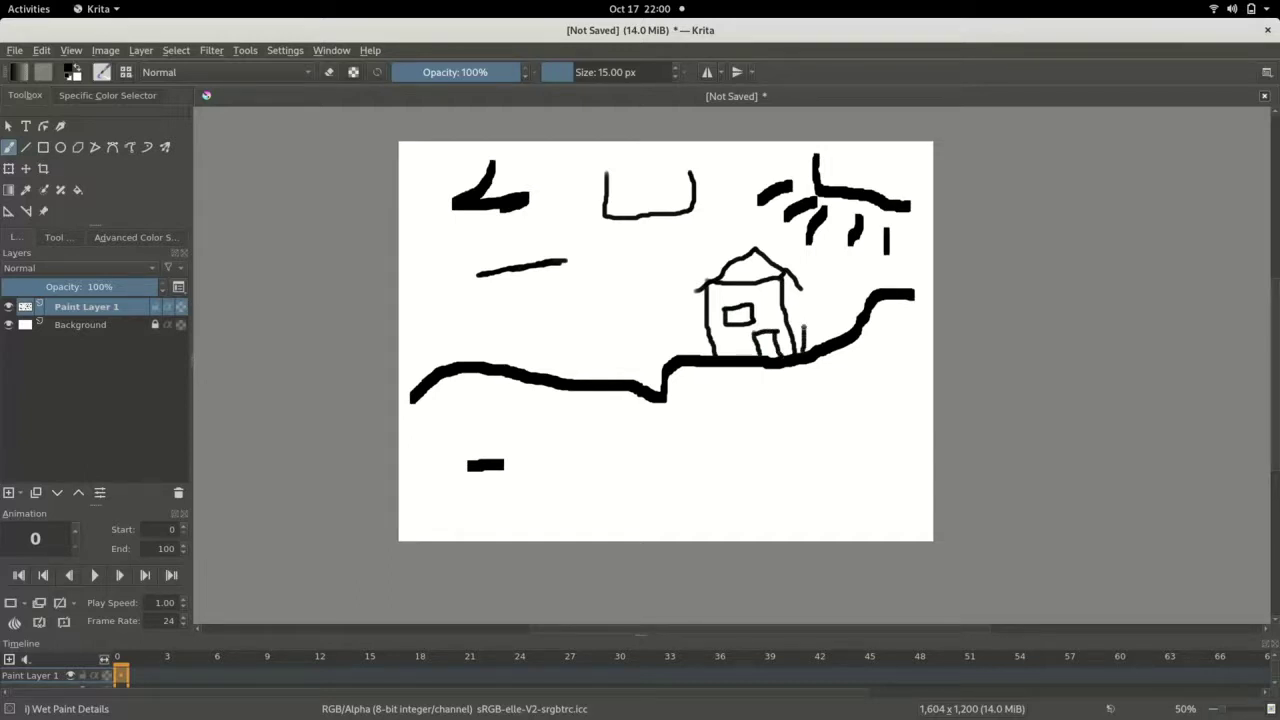
mouse_move(834, 293)
mouse_down()
mouse_move(814, 300)
mouse_move(834, 298)
mouse_move(812, 319)
mouse_move(850, 314)
mouse_move(818, 343)
mouse_move(846, 335)
mouse_up()
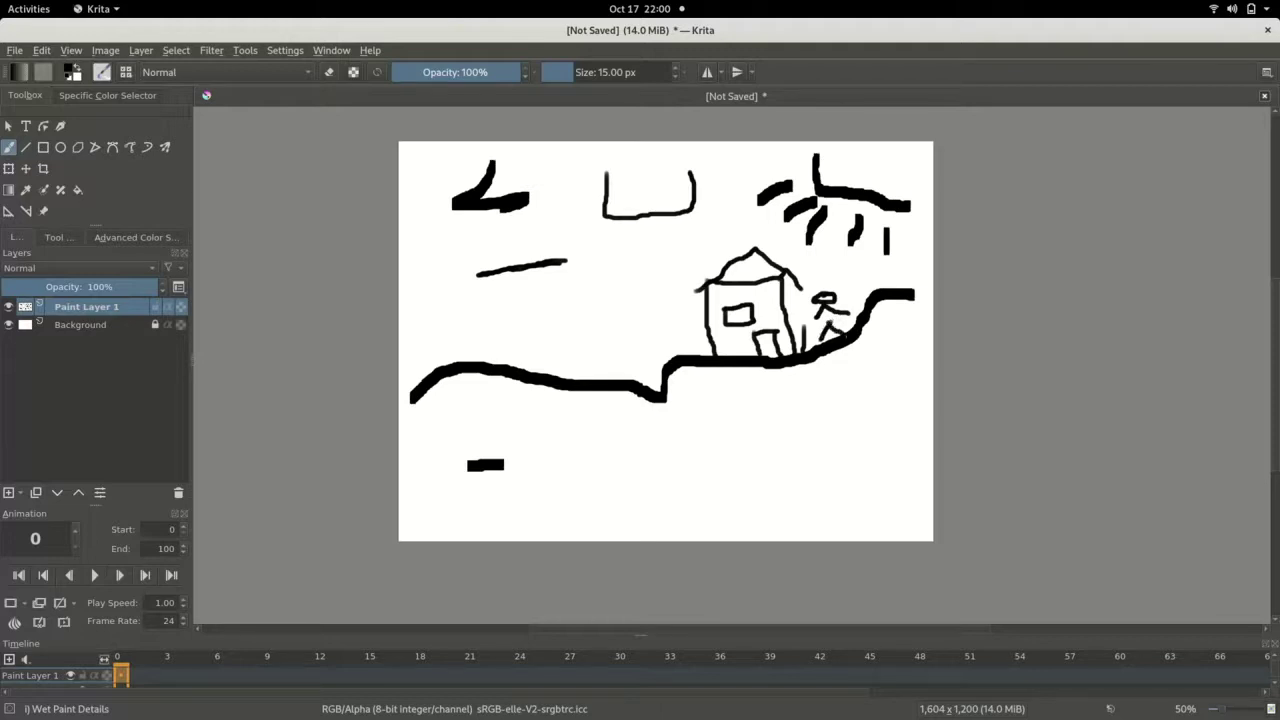
- Draw a second figure's head with mouth and eye, then a sail shape and dot at the top
mouse_move(629, 310)
mouse_down()
mouse_move(614, 330)
mouse_move(645, 330)
mouse_move(620, 316)
mouse_move(599, 364)
mouse_move(632, 358)
mouse_move(643, 366)
mouse_move(602, 378)
mouse_move(630, 382)
mouse_up()
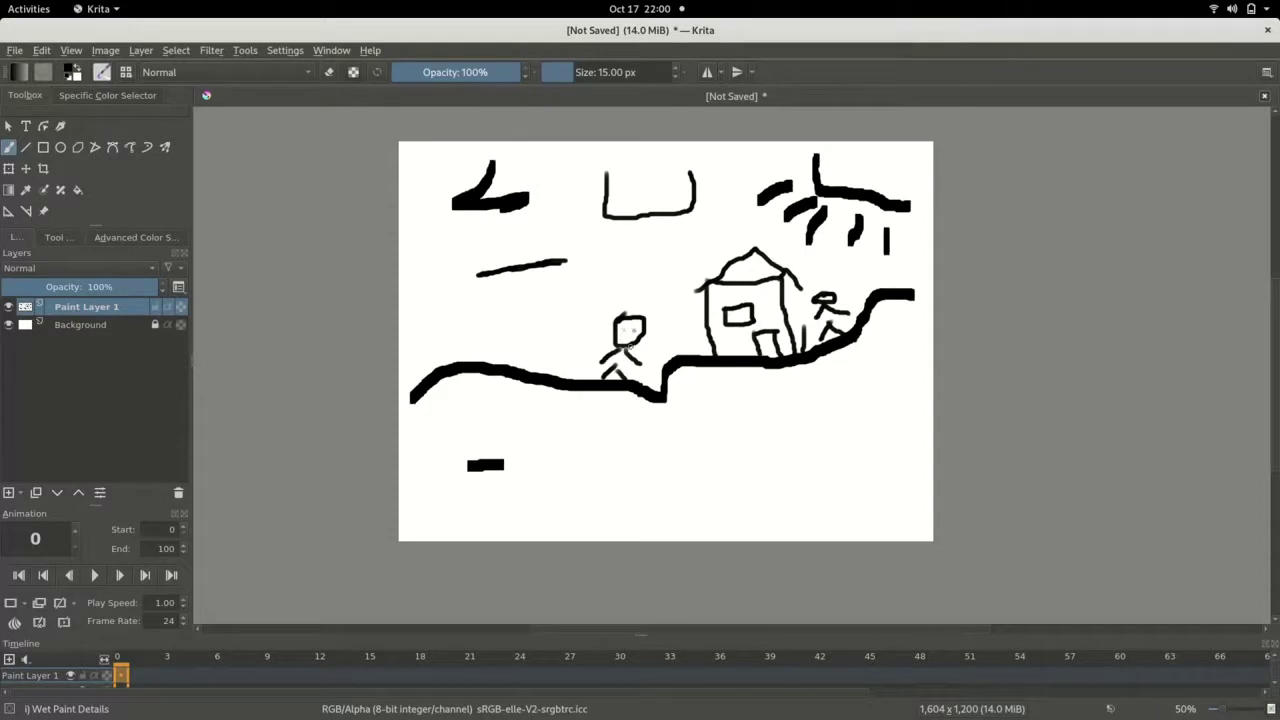
drag(620, 337, 635, 340)
click(622, 332)
mouse_move(488, 162)
mouse_down()
mouse_move(526, 200)
mouse_move(562, 177)
mouse_move(724, 183)
mouse_move(612, 202)
mouse_move(710, 204)
mouse_move(600, 225)
mouse_up()
click(478, 239)
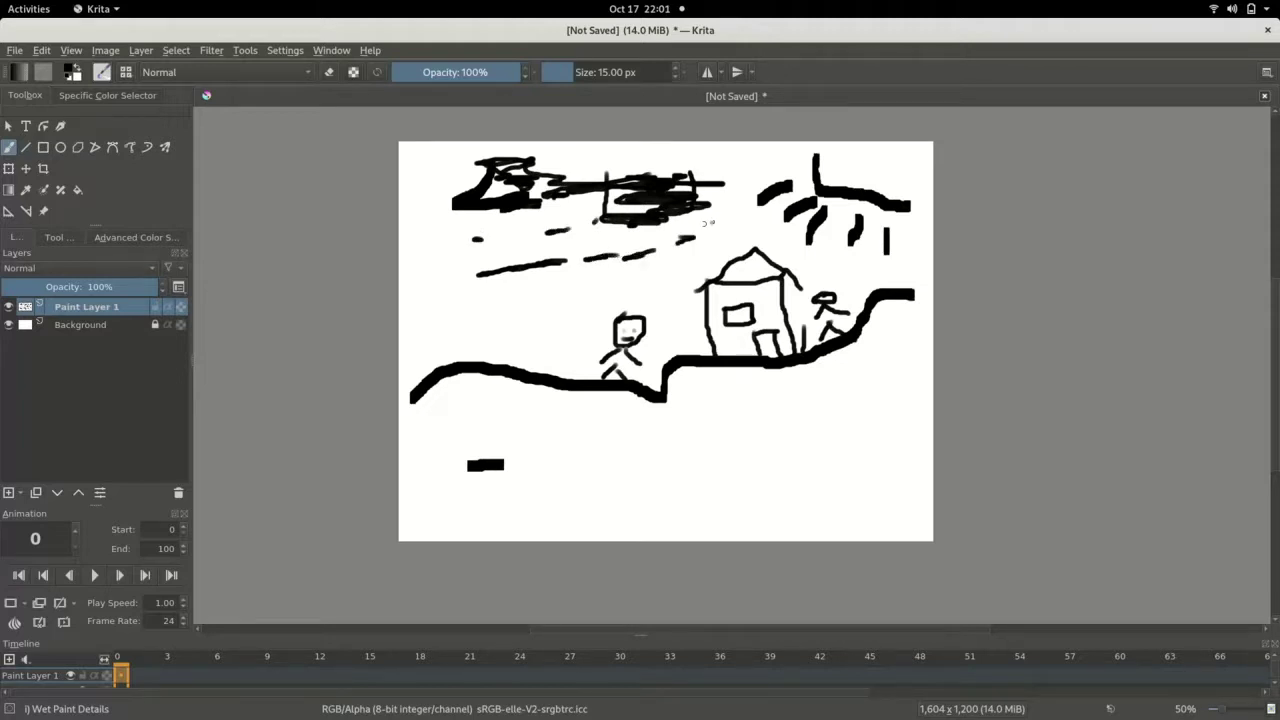
- Stop the screen recording in RecApp through the Activities overview
click(33, 14)
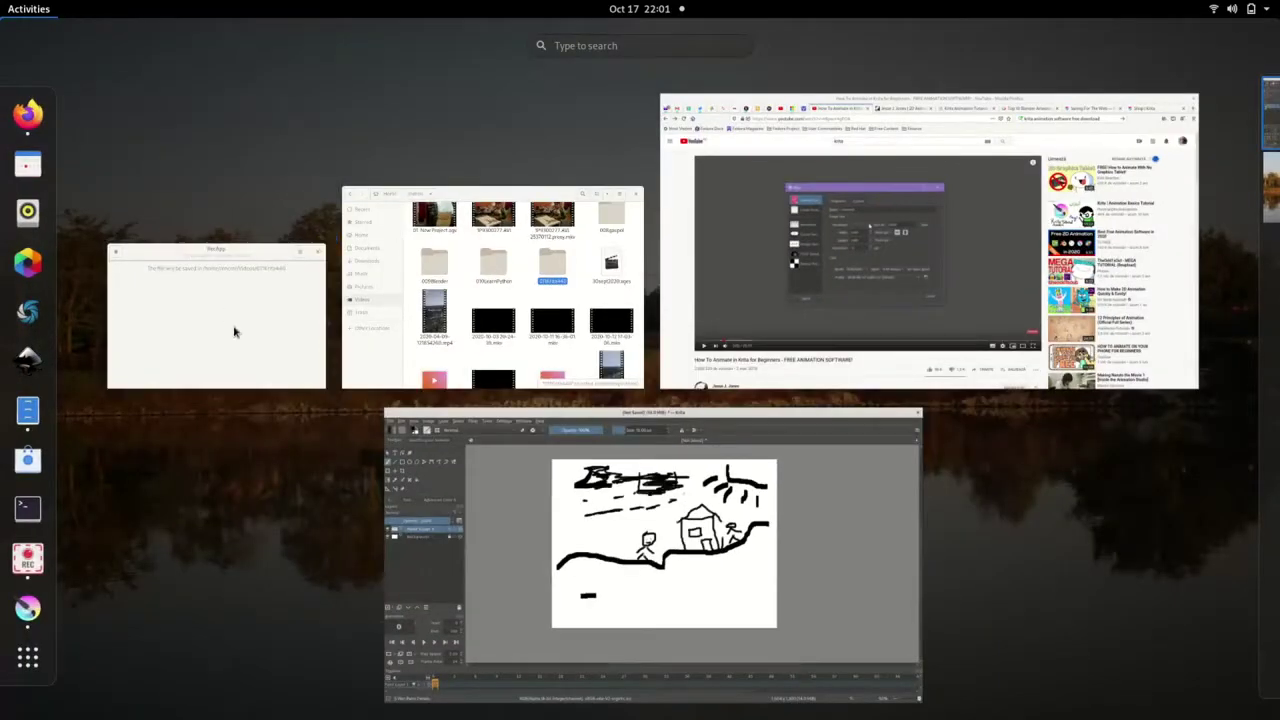
click(234, 330)
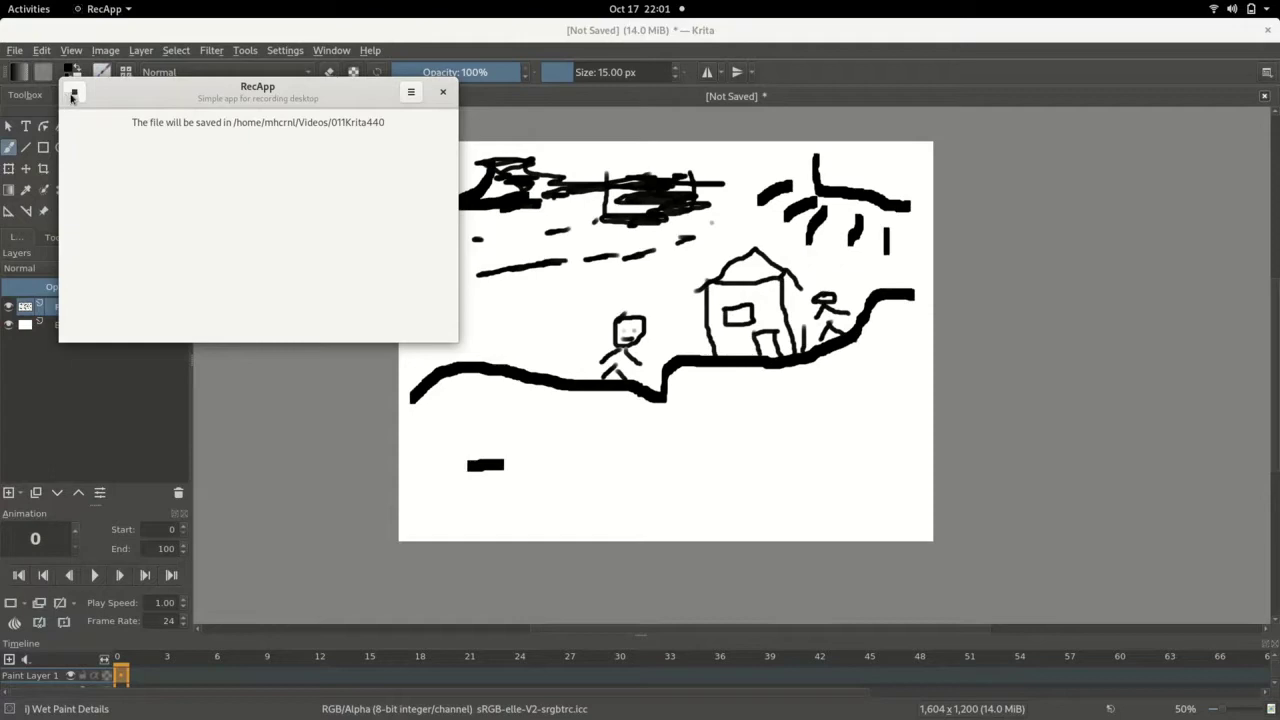
click(72, 97)
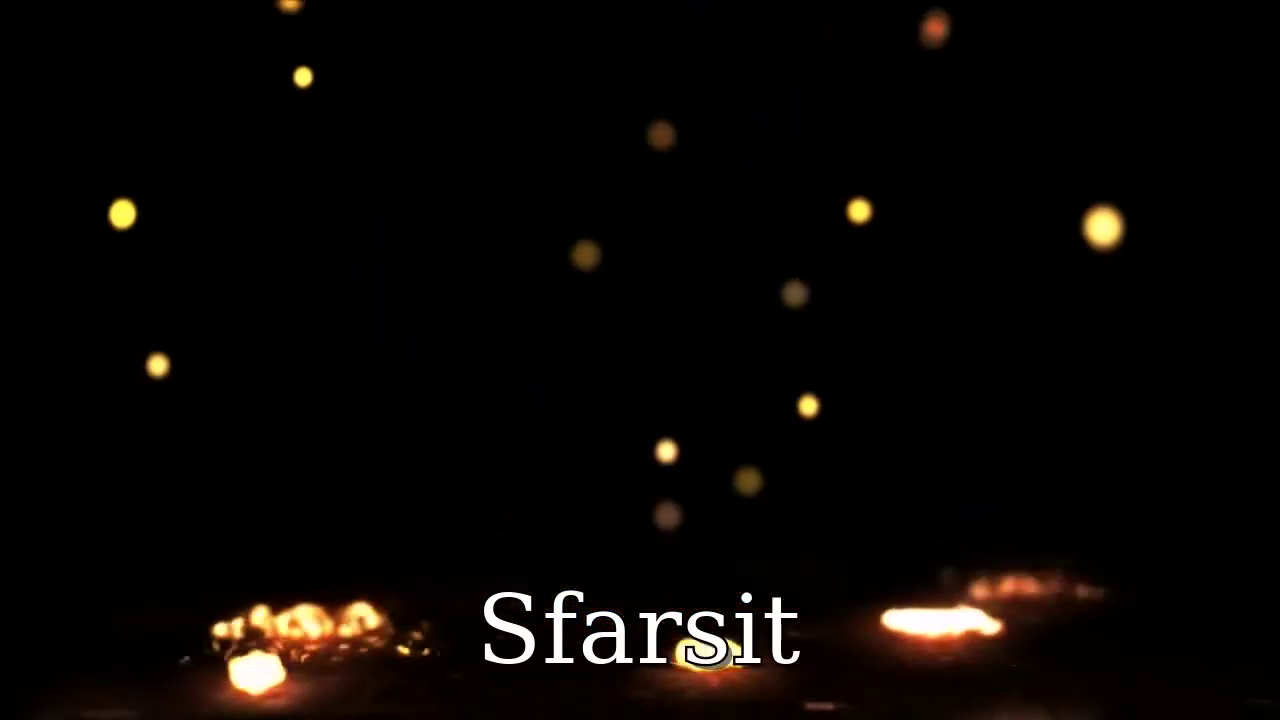